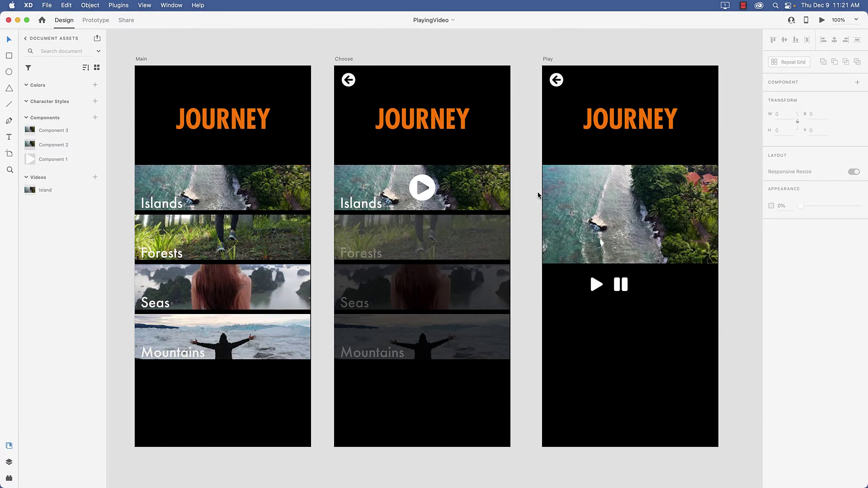
Step: Check the Play artboard video's playback options, leaving them unchanged
{"action": "scroll", "coordinate": [143, 62], "scroll_direction": "right", "scroll_amount": 2}
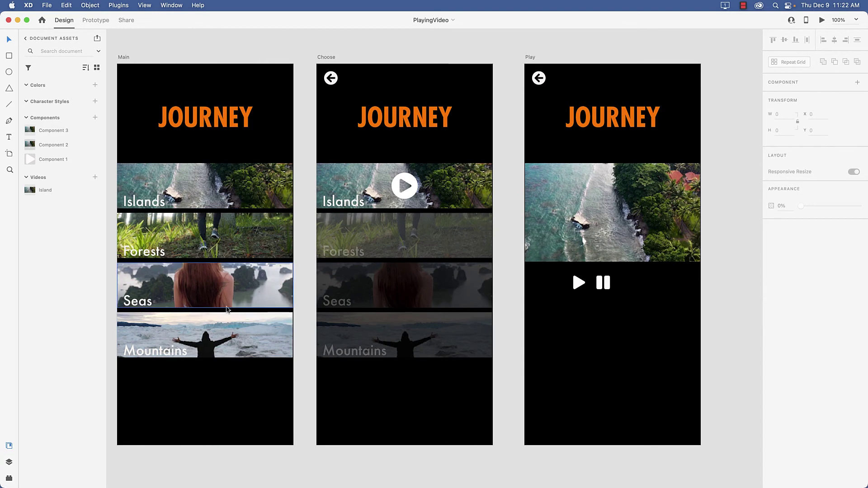
{"action": "scroll", "coordinate": [197, 311], "scroll_direction": "left", "scroll_amount": 1}
{"action": "left_click", "coordinate": [331, 58]}
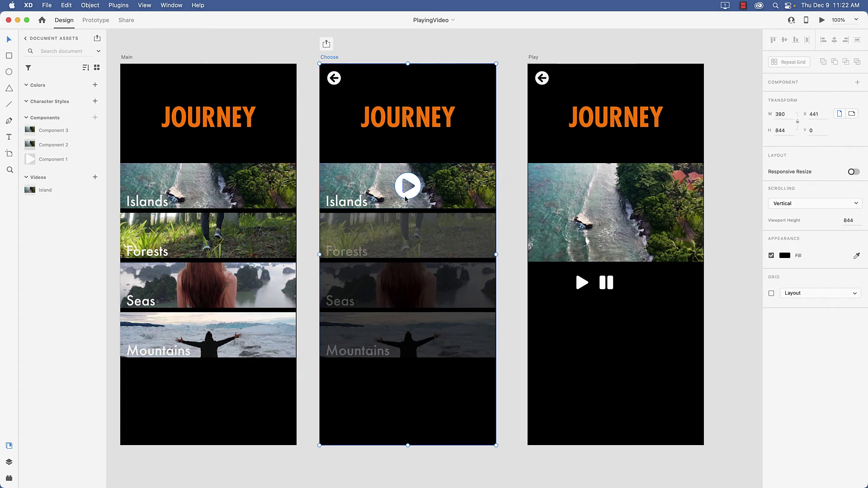
{"action": "left_click", "coordinate": [536, 57]}
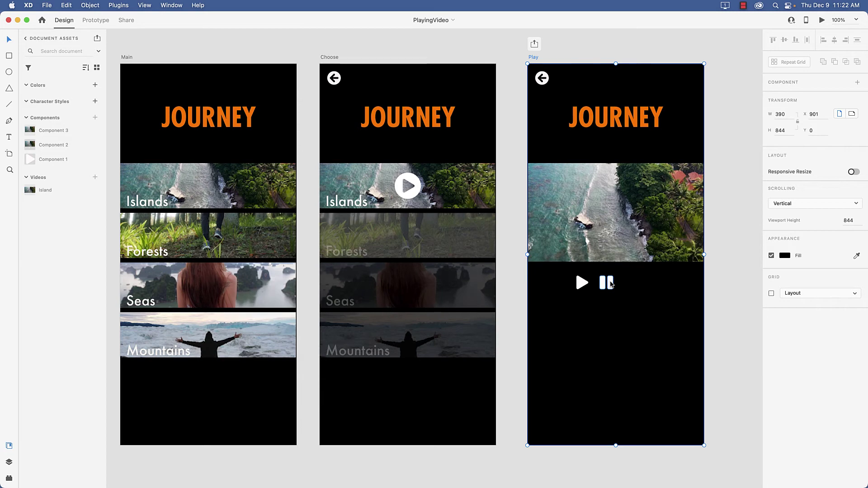
{"action": "left_click", "coordinate": [670, 246]}
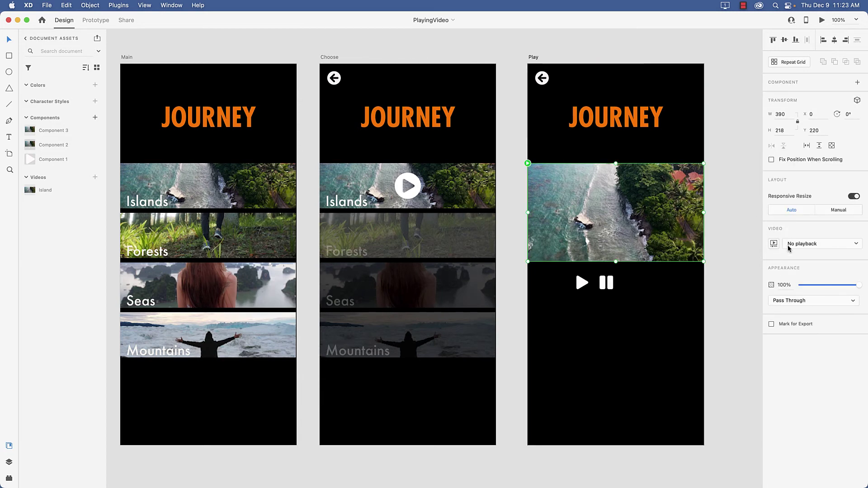
{"action": "left_click", "coordinate": [804, 245]}
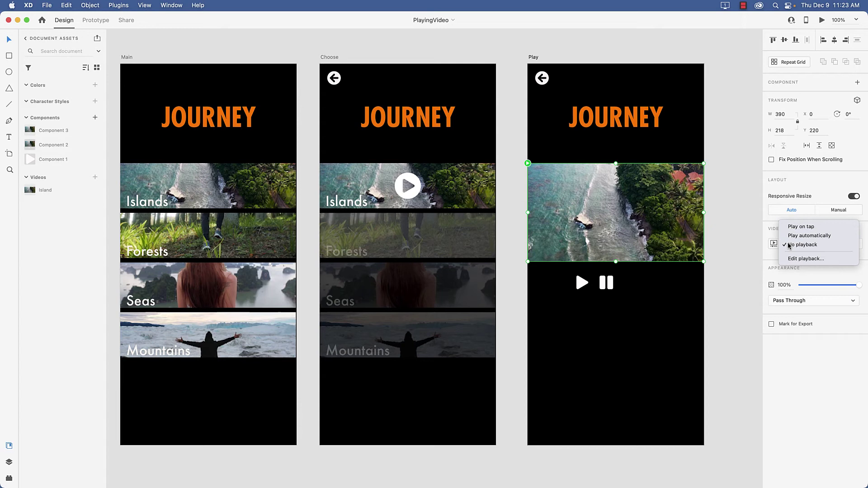
{"action": "left_click", "coordinate": [653, 310]}
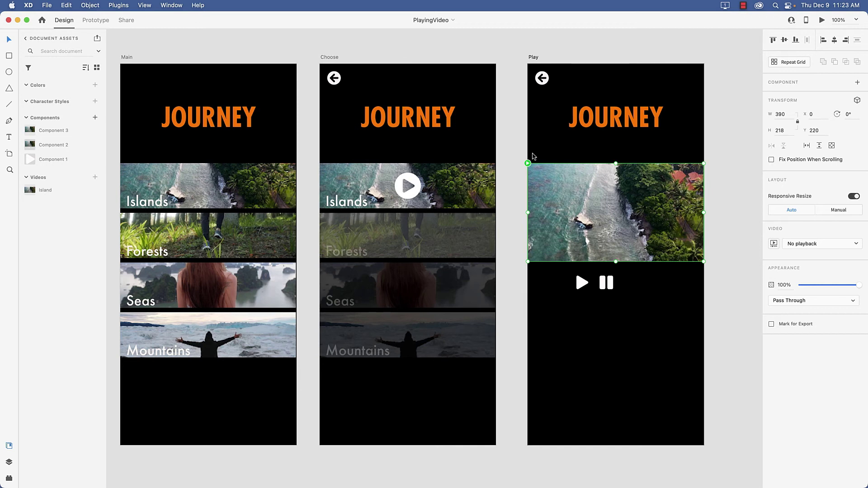
{"action": "left_click", "coordinate": [506, 148]}
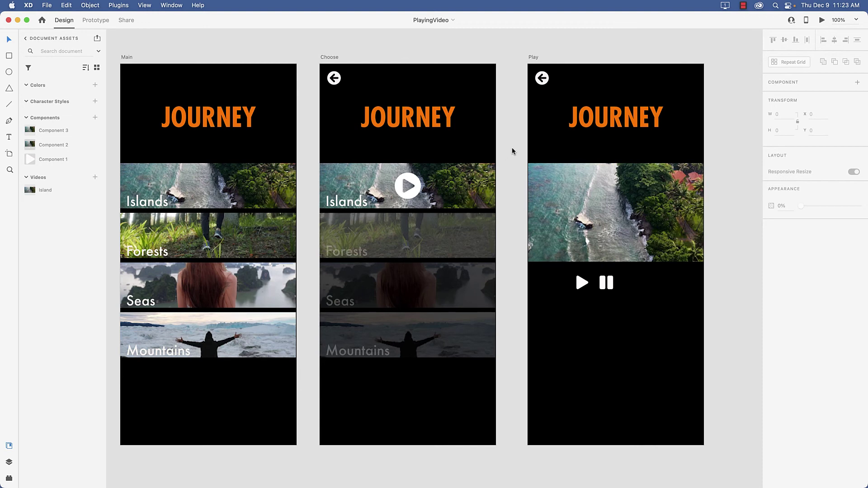
Step: Make the video and its play/pause controls a component, with the pause icon at 0% opacity
{"action": "left_click_drag", "start_coordinate": [511, 148], "coordinate": [715, 304]}
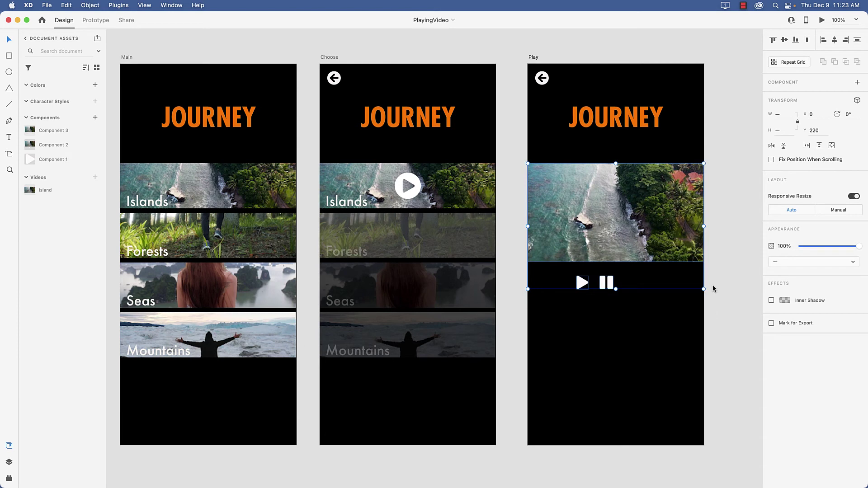
{"action": "key", "text": "super+k"}
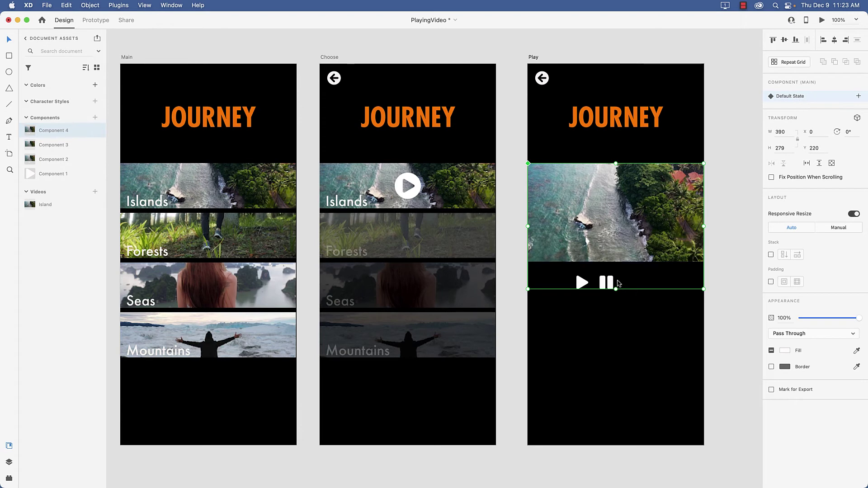
{"action": "double_click", "coordinate": [603, 284]}
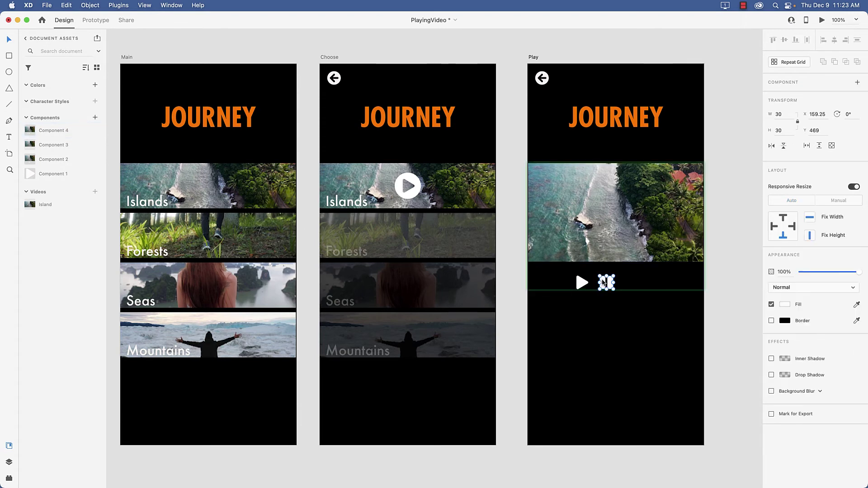
{"action": "left_click_drag", "start_coordinate": [859, 271], "coordinate": [784, 273]}
{"action": "left_click", "coordinate": [632, 227]}
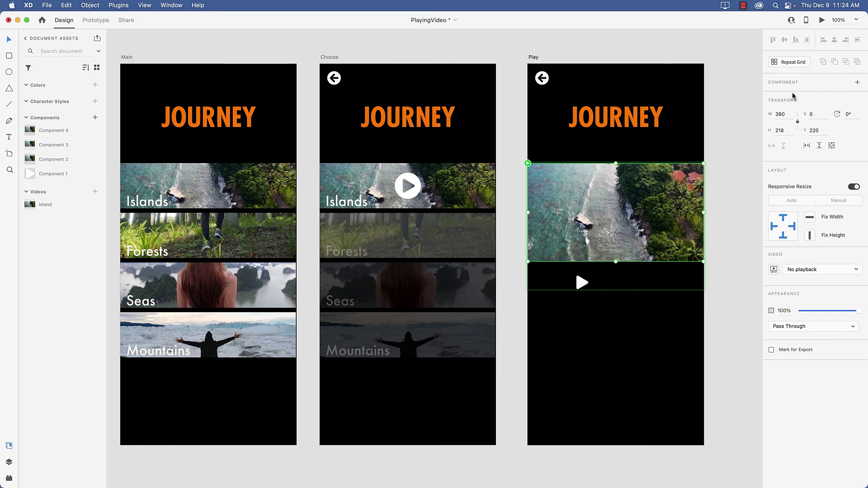
Step: Add a new blank state named State 2 to the video component
{"action": "left_click", "coordinate": [584, 310]}
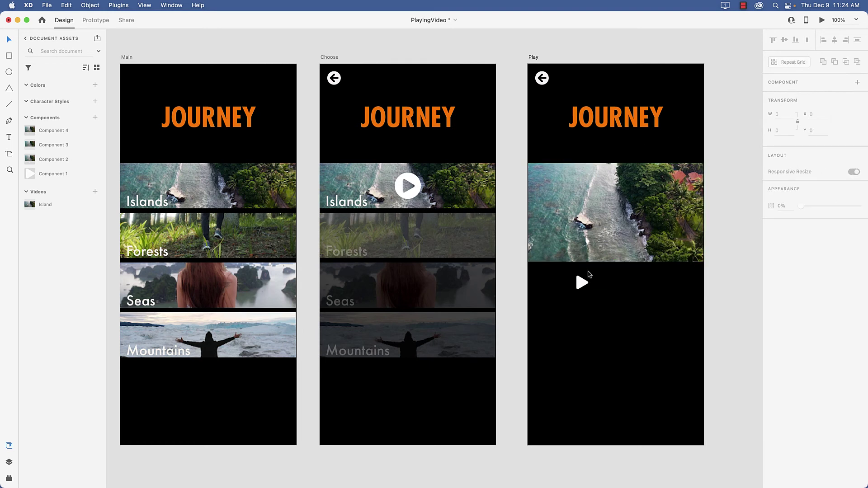
{"action": "left_click", "coordinate": [587, 283]}
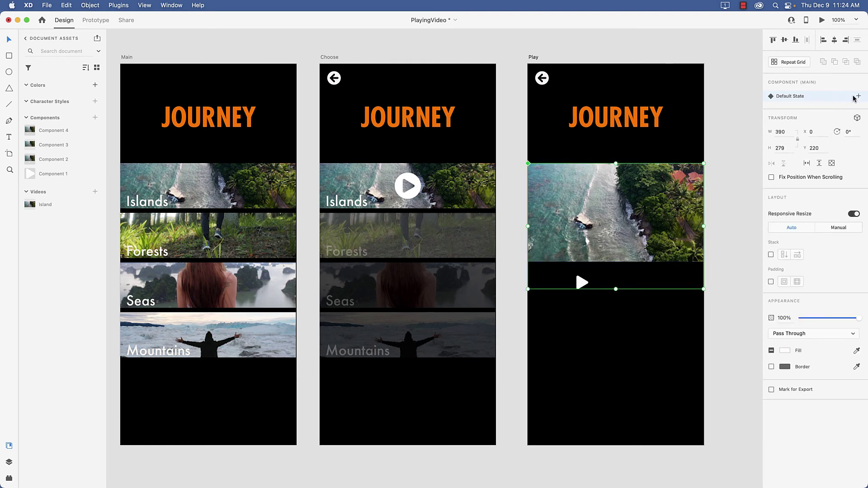
{"action": "left_click", "coordinate": [856, 97]}
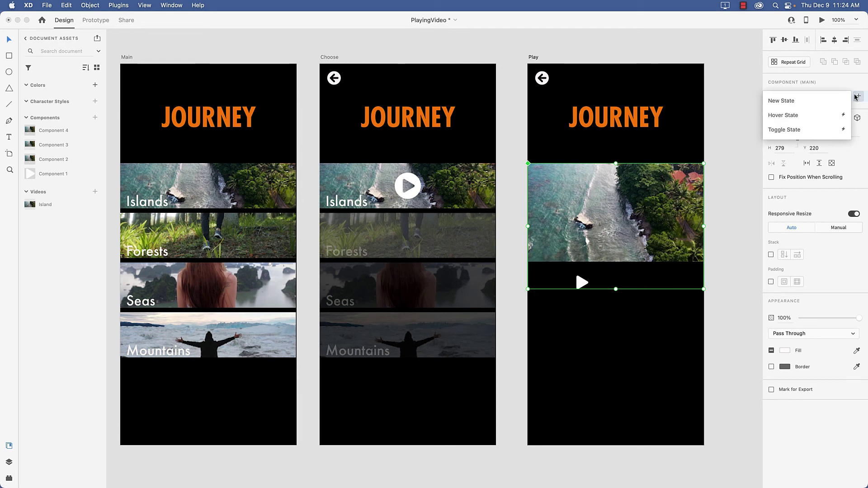
{"action": "left_click", "coordinate": [790, 103]}
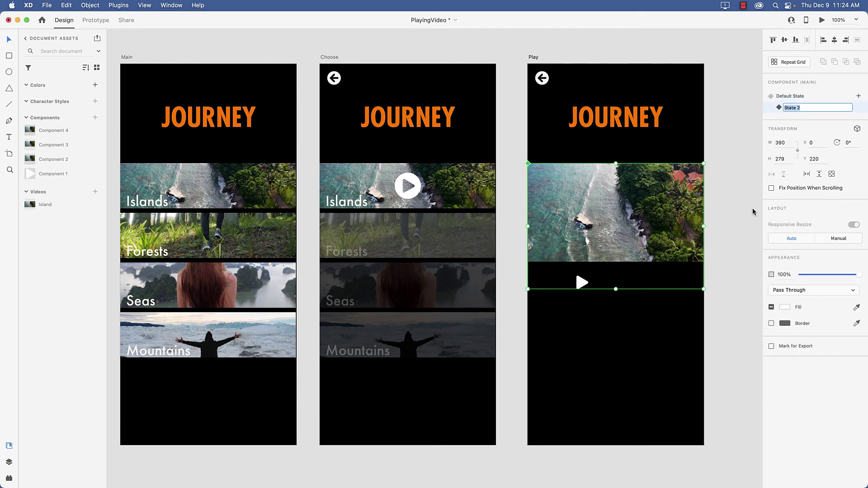
{"action": "key", "text": "Return"}
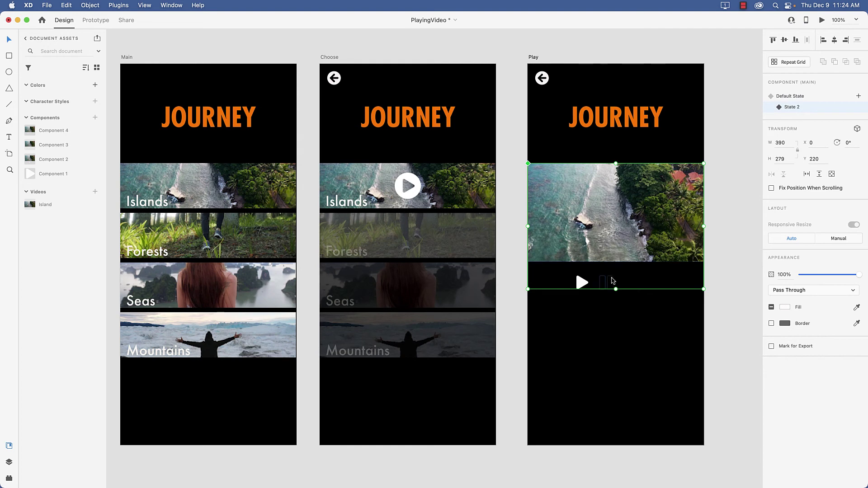
Step: In State 2, raise the pause icon to full opacity and hide the play triangle
{"action": "double_click", "coordinate": [612, 281]}
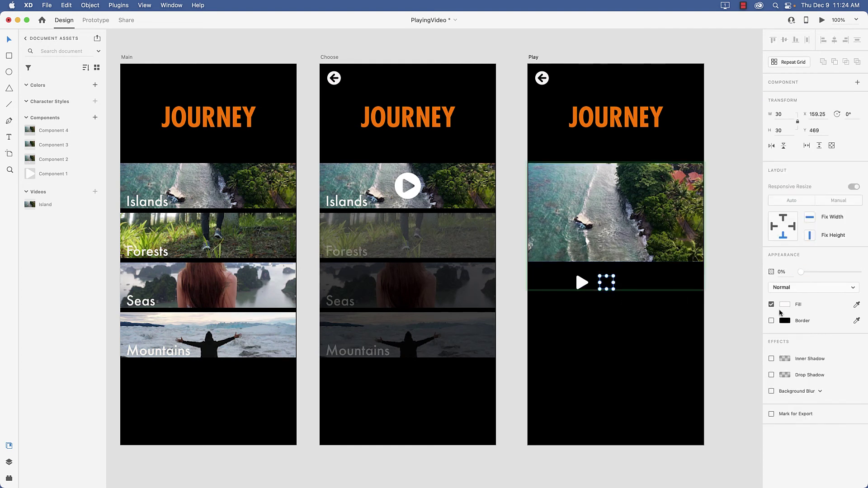
{"action": "left_click_drag", "start_coordinate": [801, 271], "coordinate": [859, 271]}
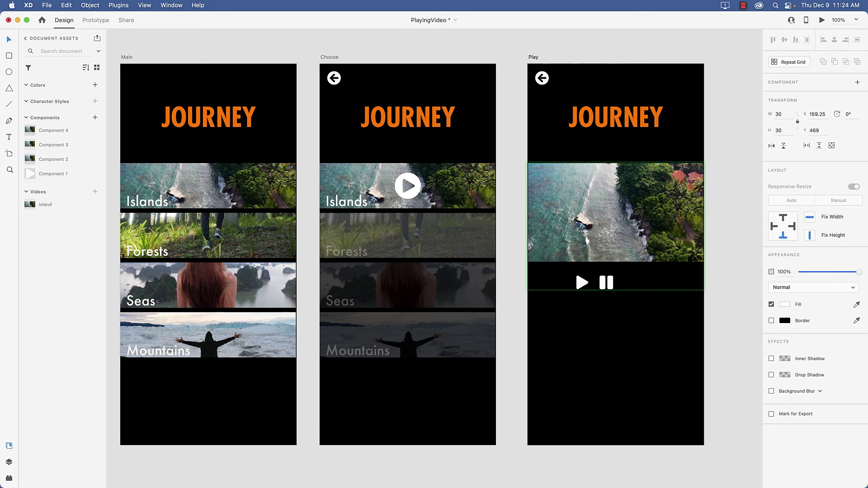
{"action": "left_click", "coordinate": [582, 283]}
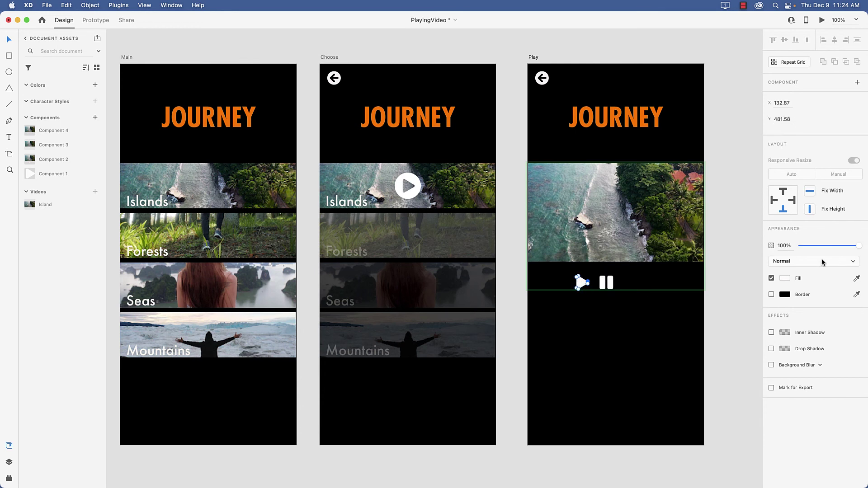
{"action": "left_click_drag", "start_coordinate": [859, 246], "coordinate": [800, 246]}
{"action": "left_click", "coordinate": [612, 308]}
Step: Set the Island video to autoplay in State 2, then compare it against Default State
{"action": "left_click", "coordinate": [639, 240]}
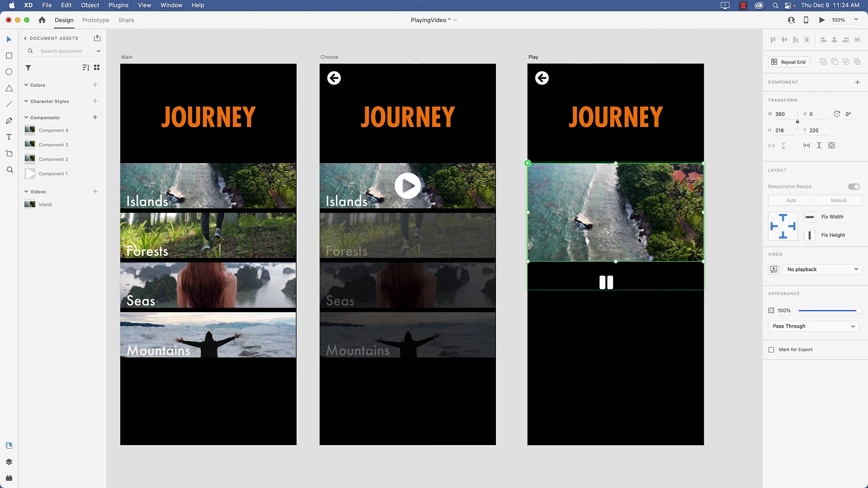
{"action": "left_click", "coordinate": [804, 270]}
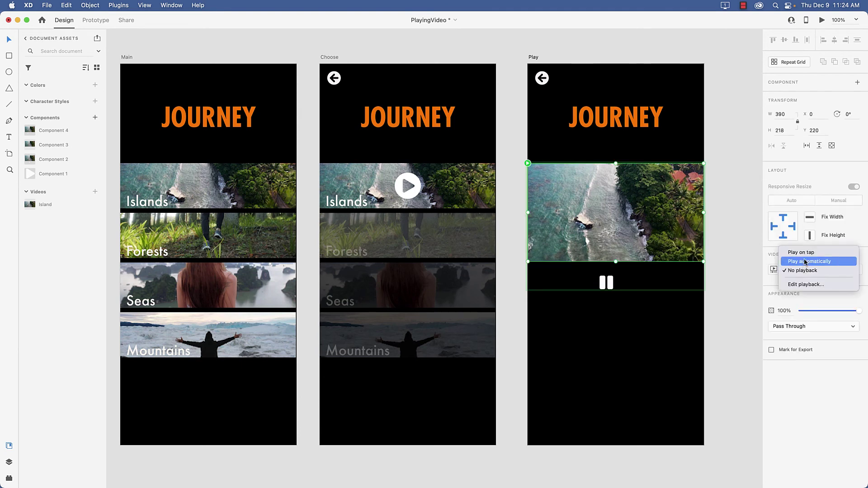
{"action": "left_click", "coordinate": [804, 261]}
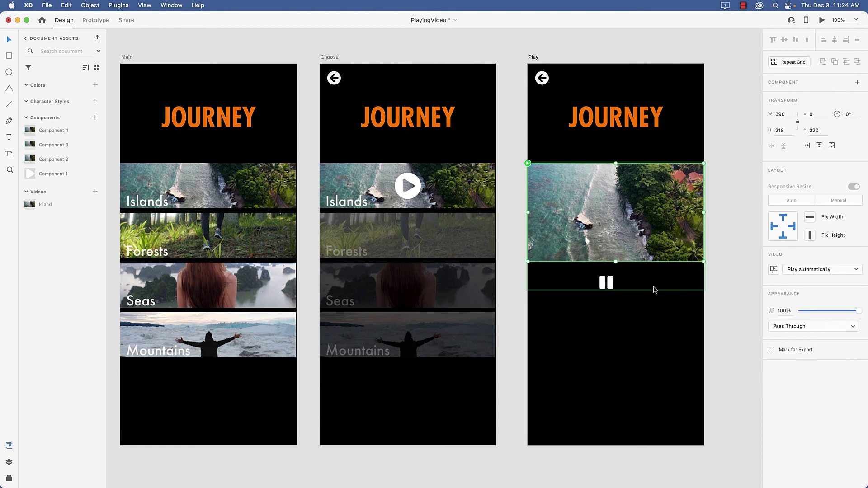
{"action": "key", "text": "Escape"}
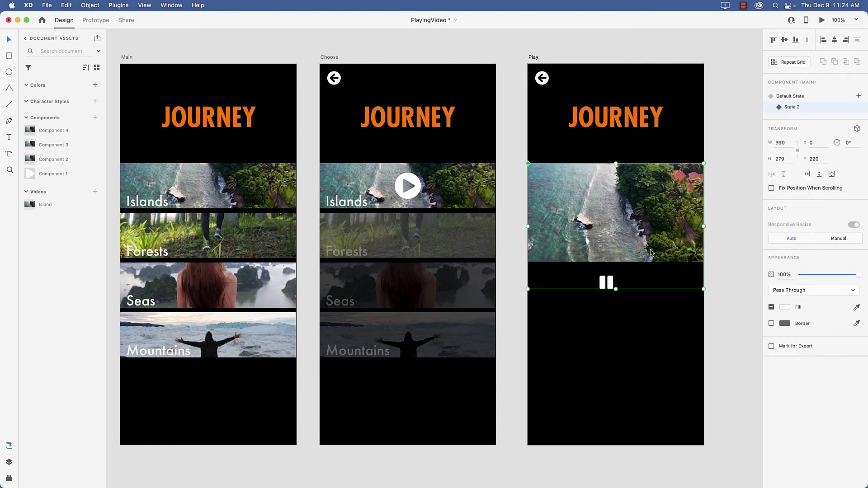
{"action": "left_click", "coordinate": [792, 96]}
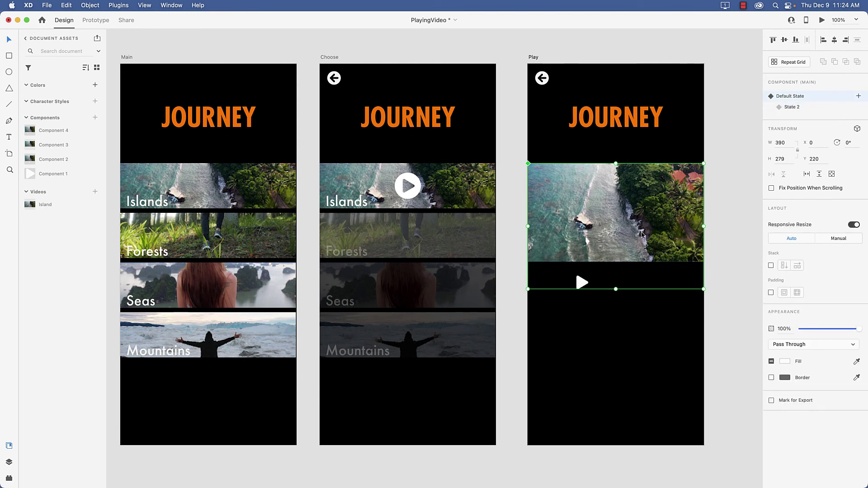
{"action": "left_click", "coordinate": [792, 107]}
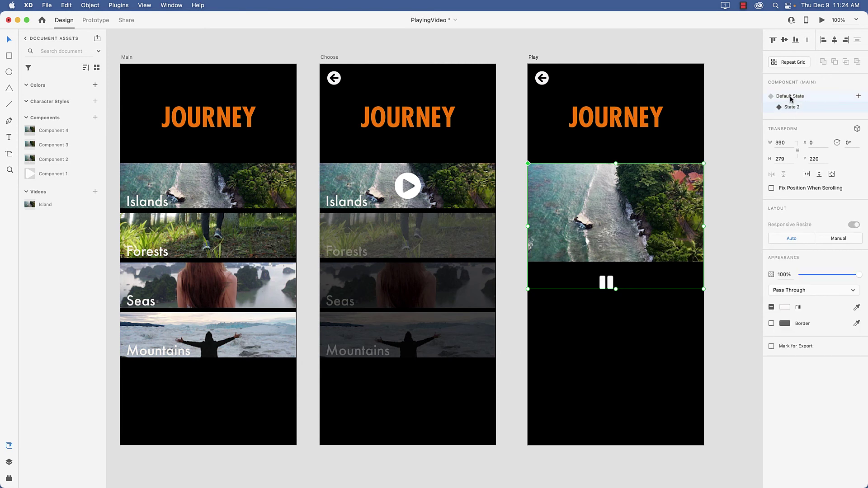
{"action": "left_click", "coordinate": [790, 96]}
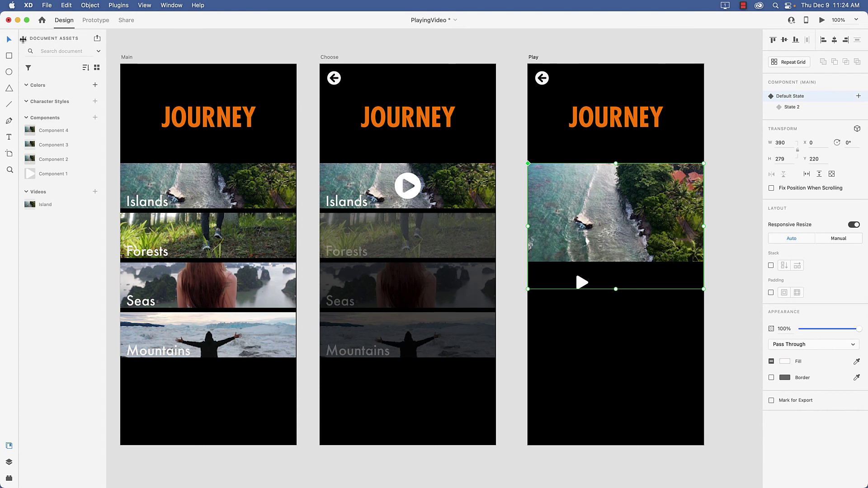
Step: In Prototype mode, give the play icon a Tap transition to State 2
{"action": "left_click", "coordinate": [96, 21]}
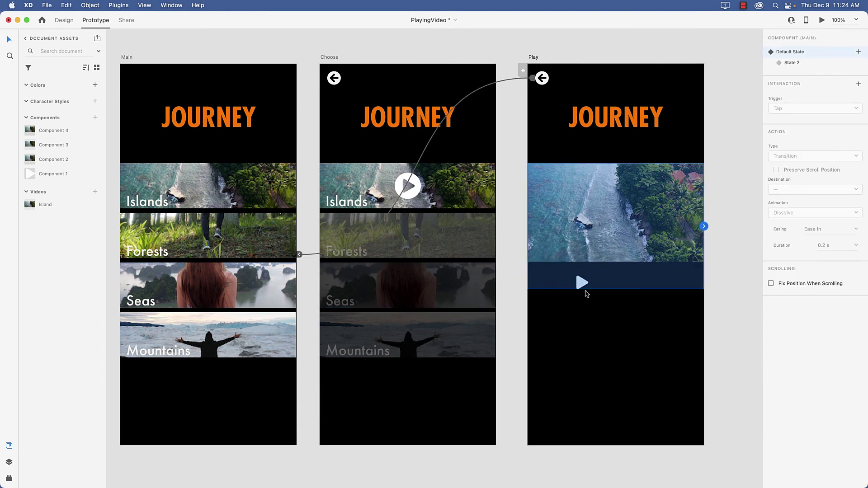
{"action": "double_click", "coordinate": [583, 284]}
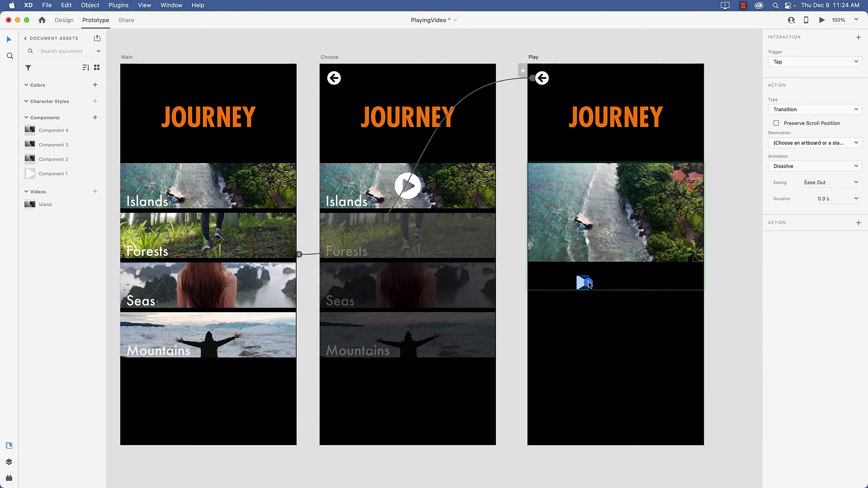
{"action": "left_click", "coordinate": [808, 143]}
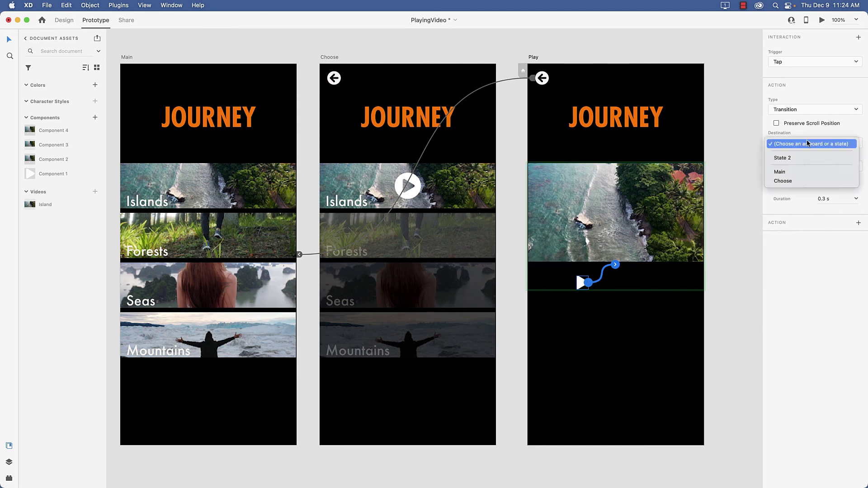
{"action": "left_click", "coordinate": [803, 157]}
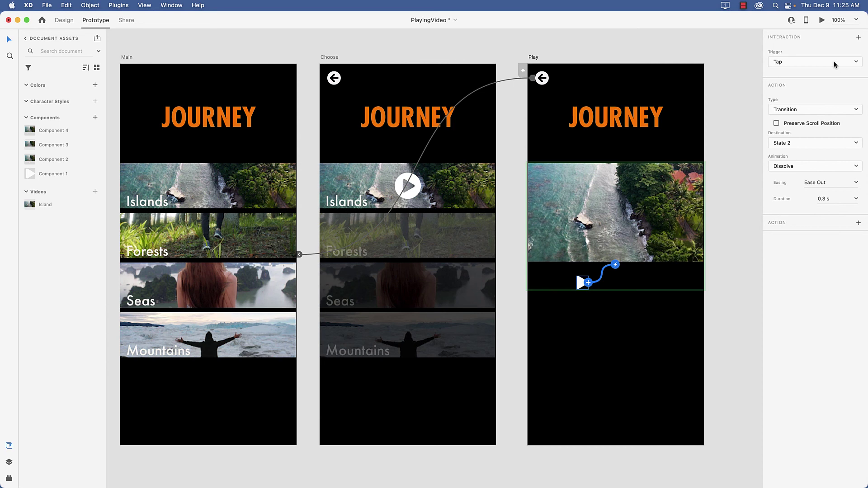
{"action": "left_click", "coordinate": [657, 349]}
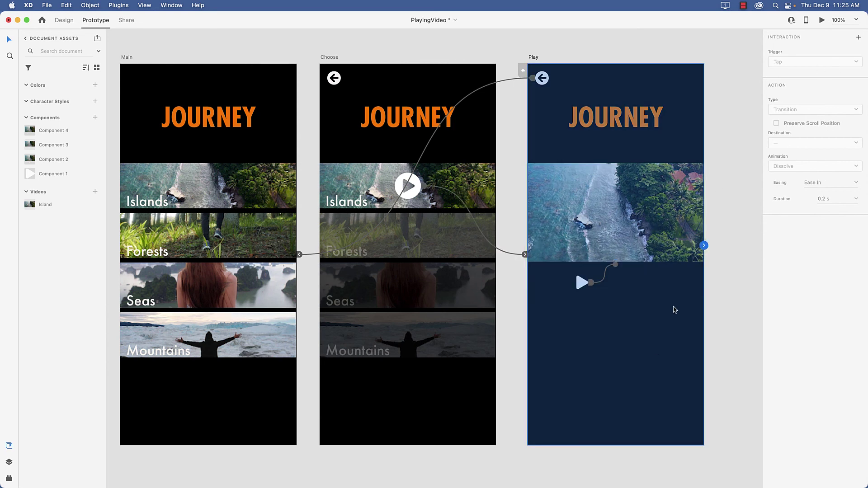
Step: Switch the video component to State 2 in Design mode and select its pause icon
{"action": "left_click", "coordinate": [70, 23]}
{"action": "left_click", "coordinate": [627, 232]}
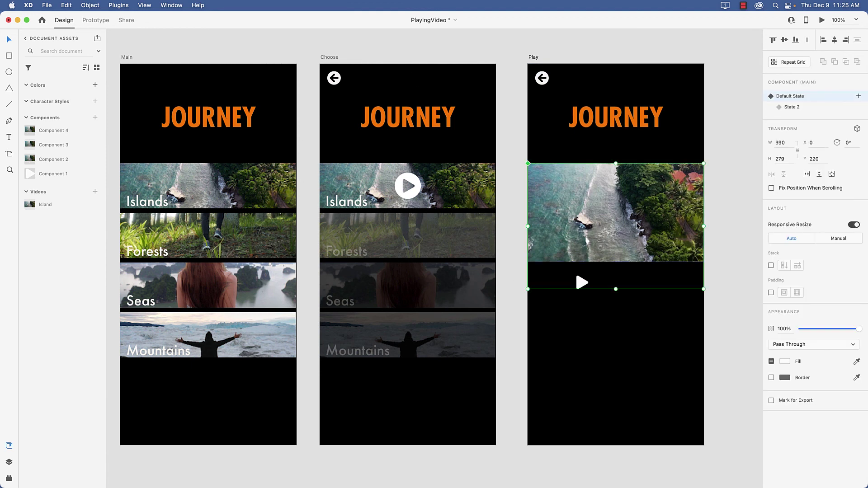
{"action": "left_click", "coordinate": [787, 107]}
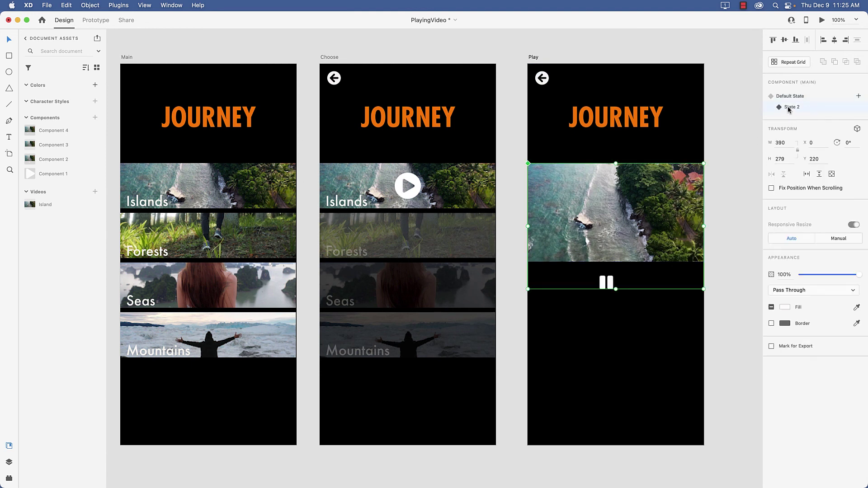
{"action": "left_click", "coordinate": [607, 283]}
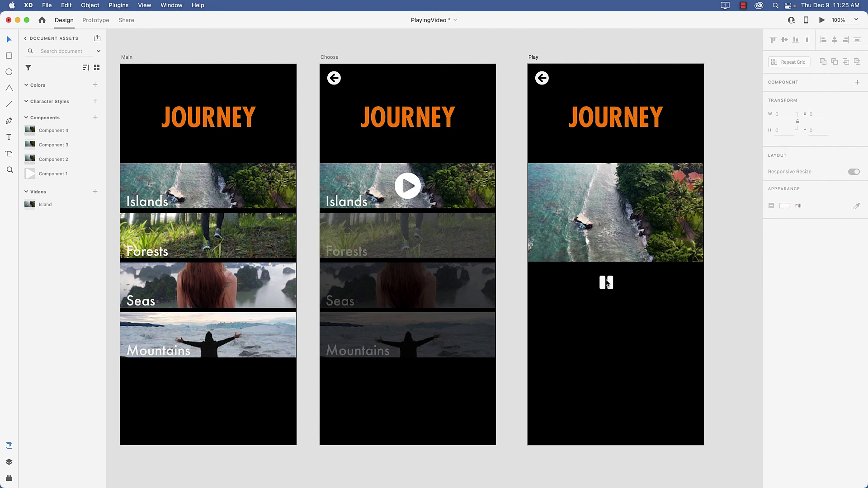
{"action": "left_click", "coordinate": [603, 284]}
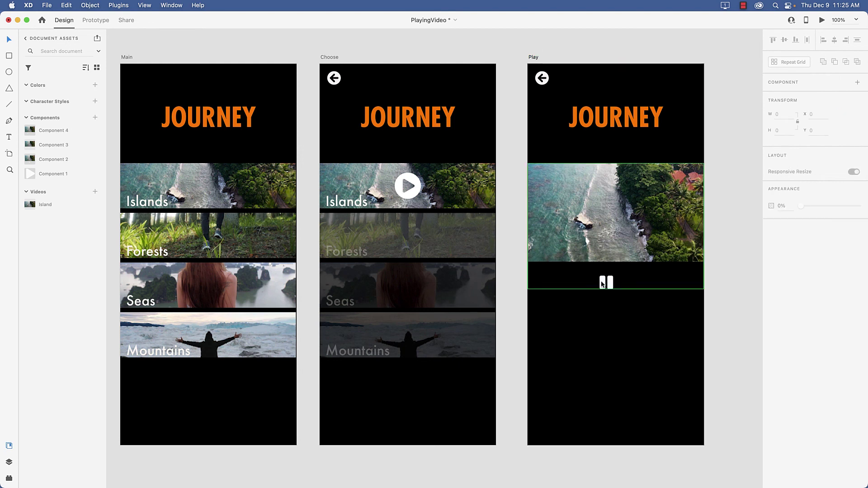
{"action": "double_click", "coordinate": [602, 284]}
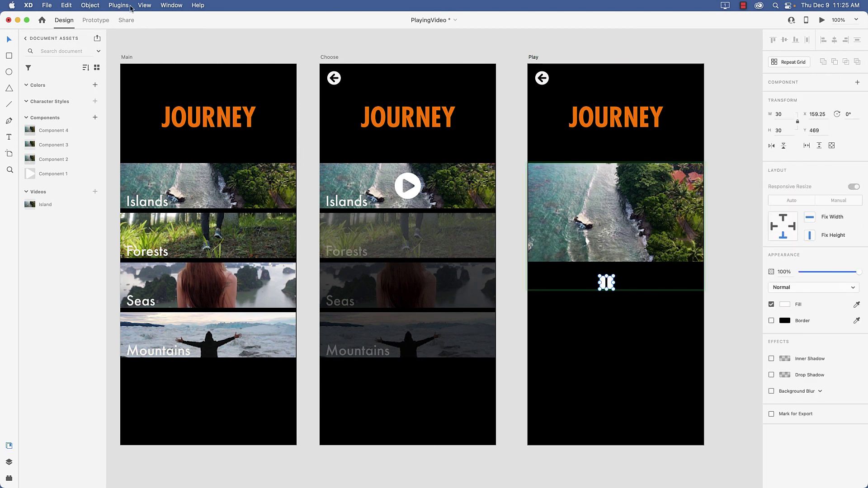
Step: In Prototype mode, give the pause icon a Tap transition to Default State
{"action": "left_click", "coordinate": [92, 20]}
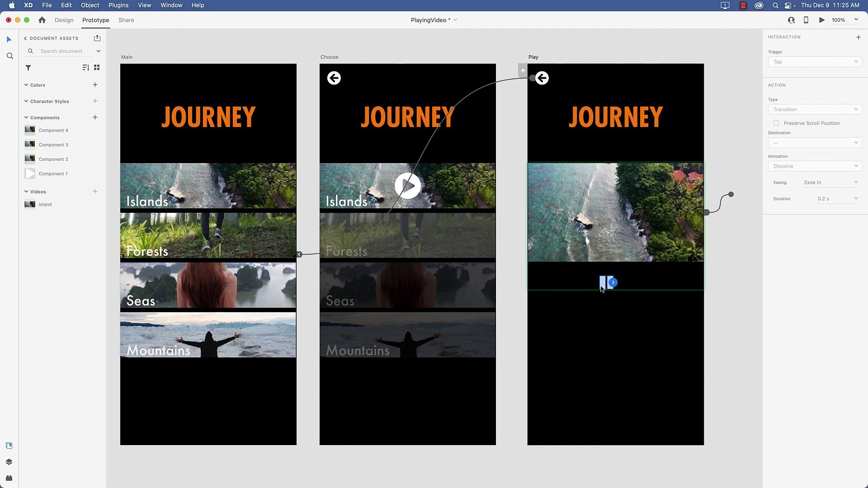
{"action": "left_click", "coordinate": [614, 283]}
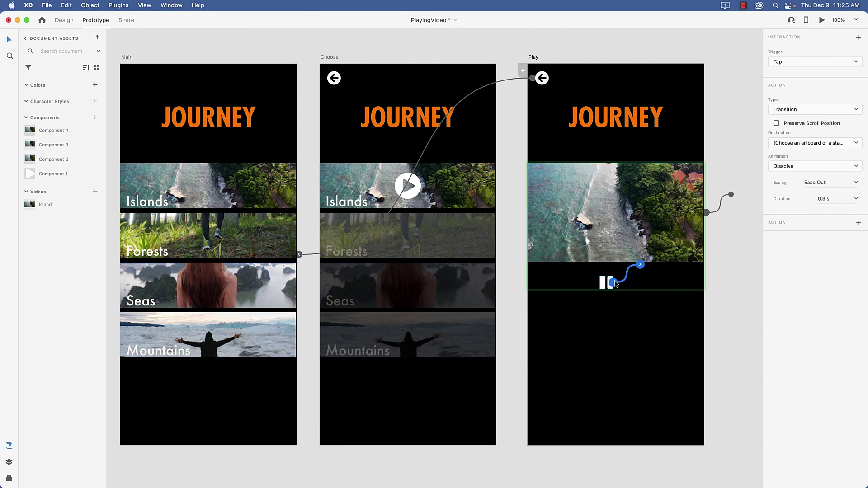
{"action": "left_click", "coordinate": [816, 144]}
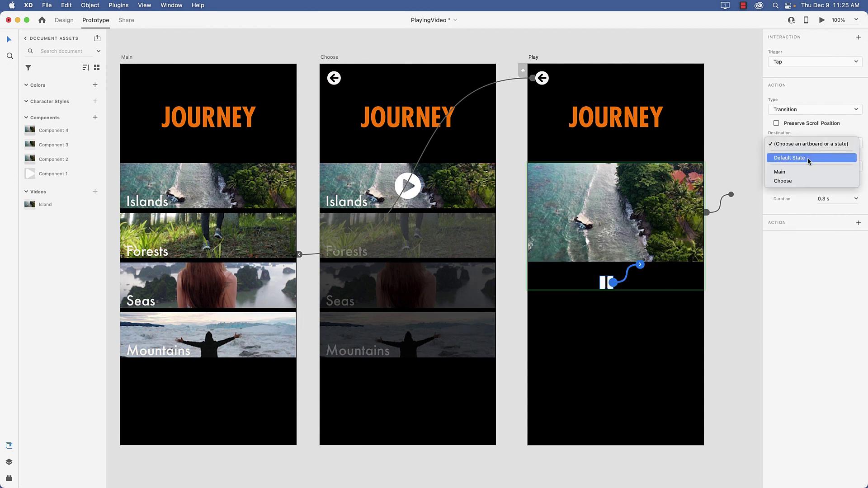
{"action": "left_click", "coordinate": [813, 158]}
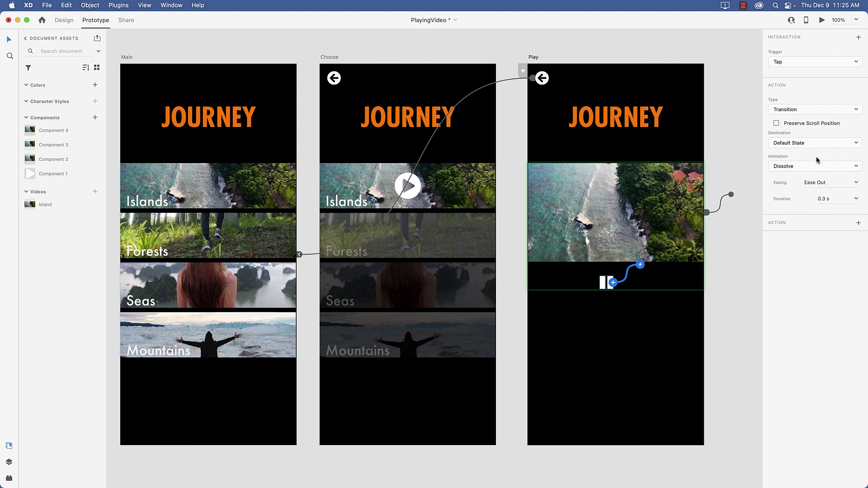
{"action": "left_click", "coordinate": [662, 340]}
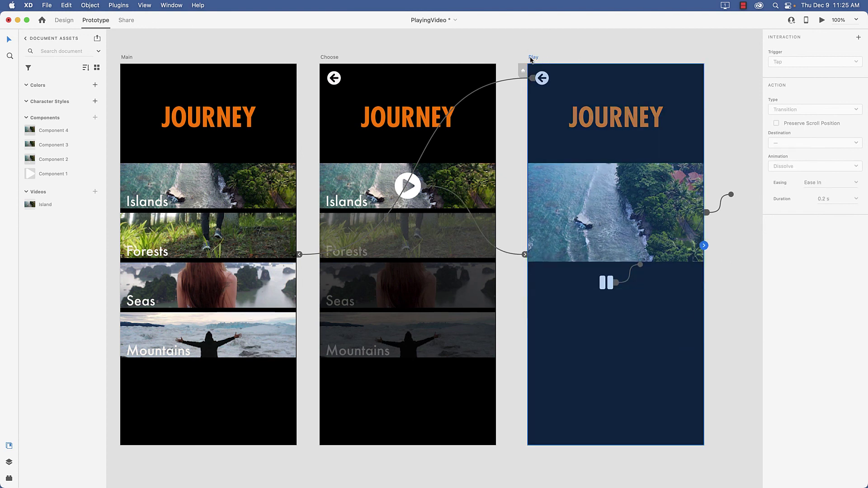
{"action": "left_click", "coordinate": [749, 50]}
{"action": "left_click", "coordinate": [533, 57]}
{"action": "left_click", "coordinate": [822, 22]}
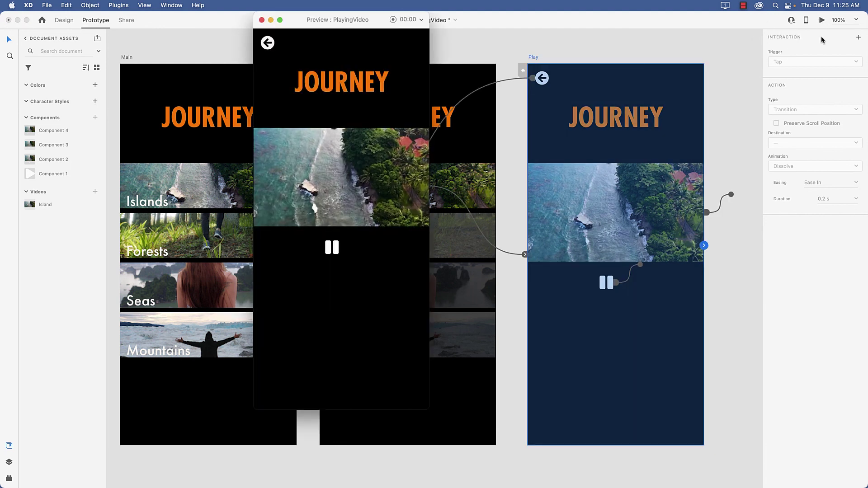
{"action": "left_click", "coordinate": [332, 248]}
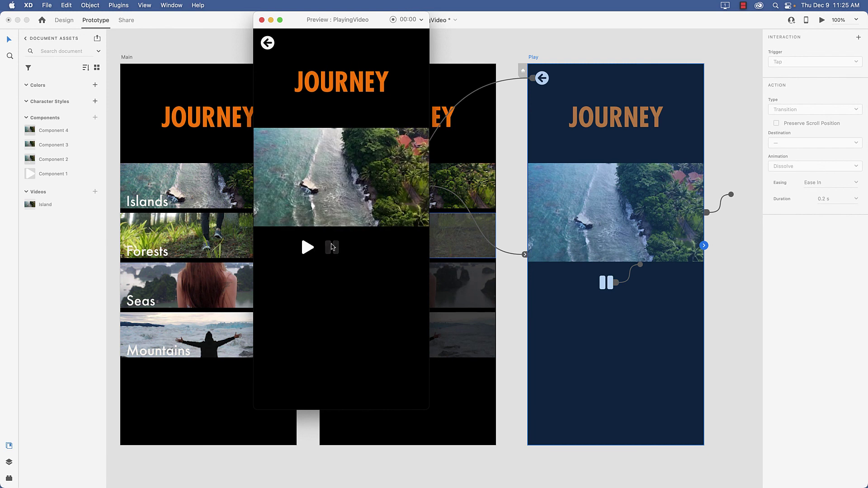
{"action": "left_click", "coordinate": [307, 249]}
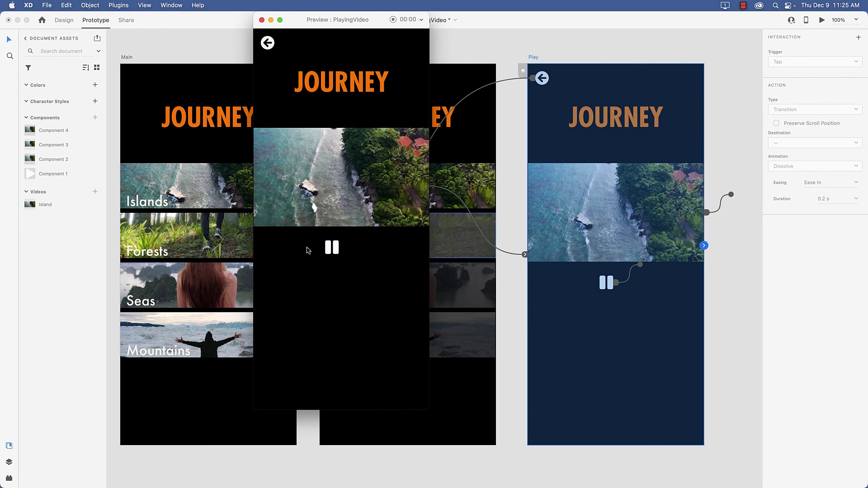
{"action": "left_click", "coordinate": [331, 247]}
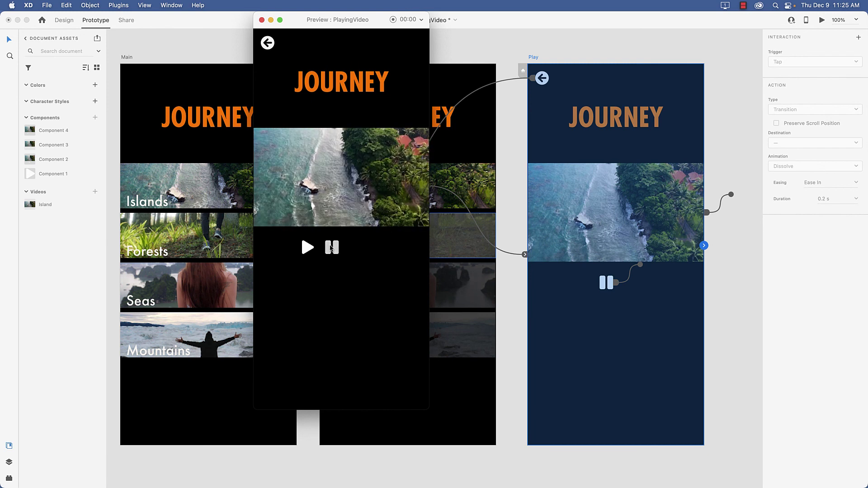
{"action": "left_click", "coordinate": [261, 20]}
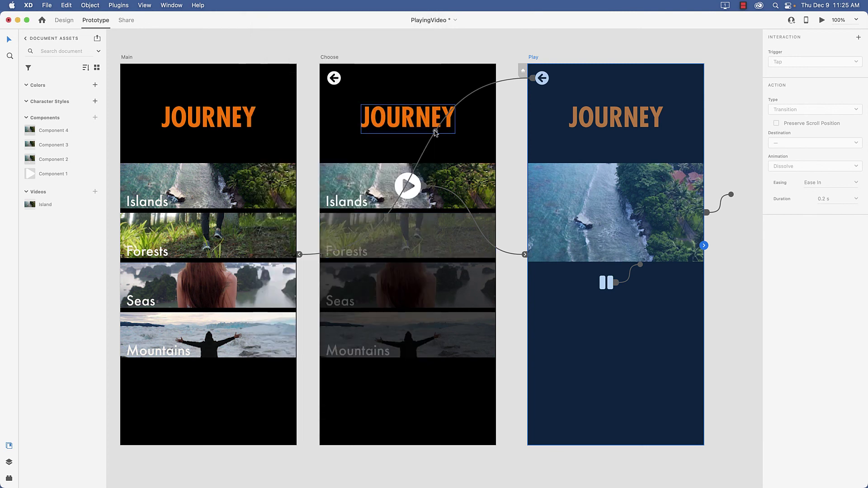